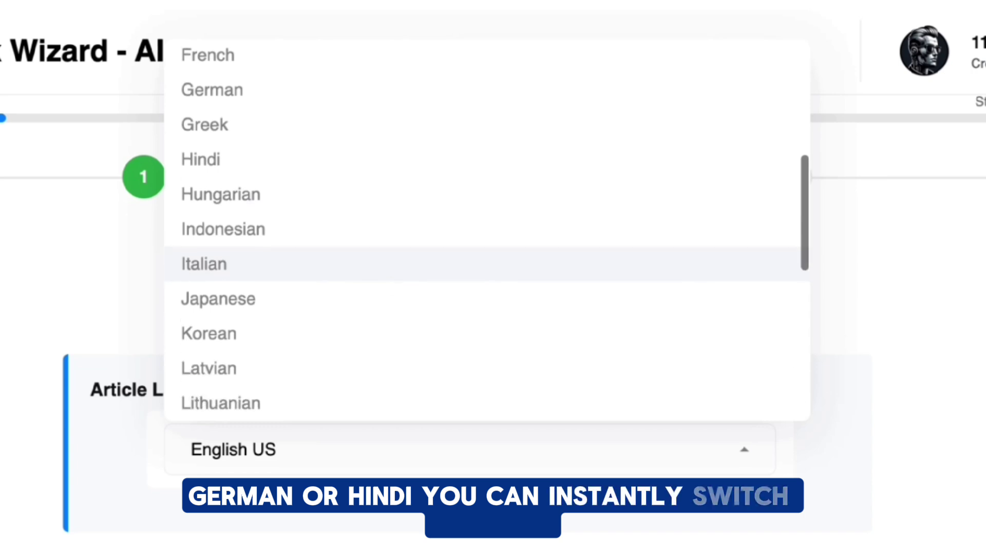
# - Look through the article language options, then choose the Long article length for an in-depth guide
pyautogui.scroll(-3, 403, 308)
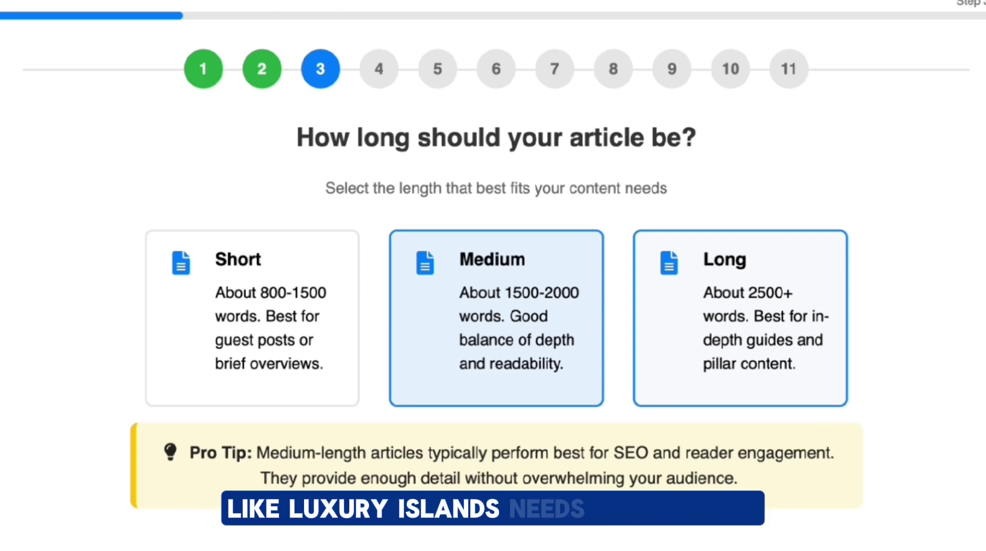
pyautogui.click(740, 329)
pyautogui.click(641, 458)
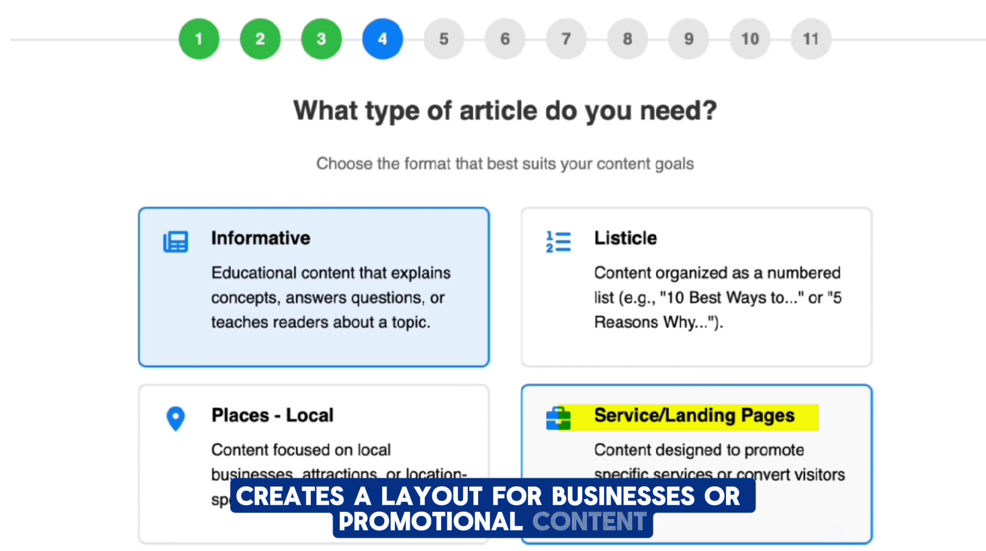
# - Choose the Listicle article type and the Third-Person tone of voice
pyautogui.click(793, 330)
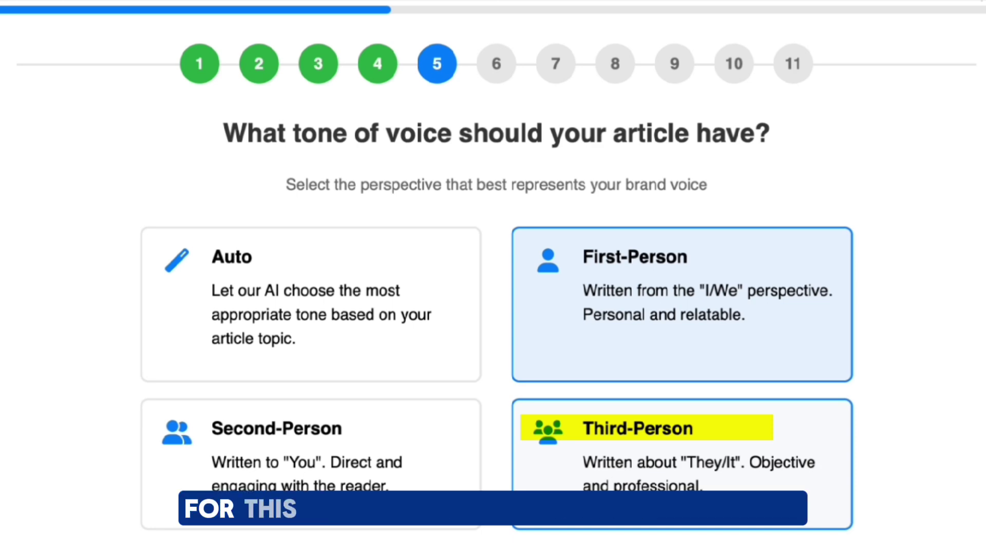
pyautogui.click(668, 452)
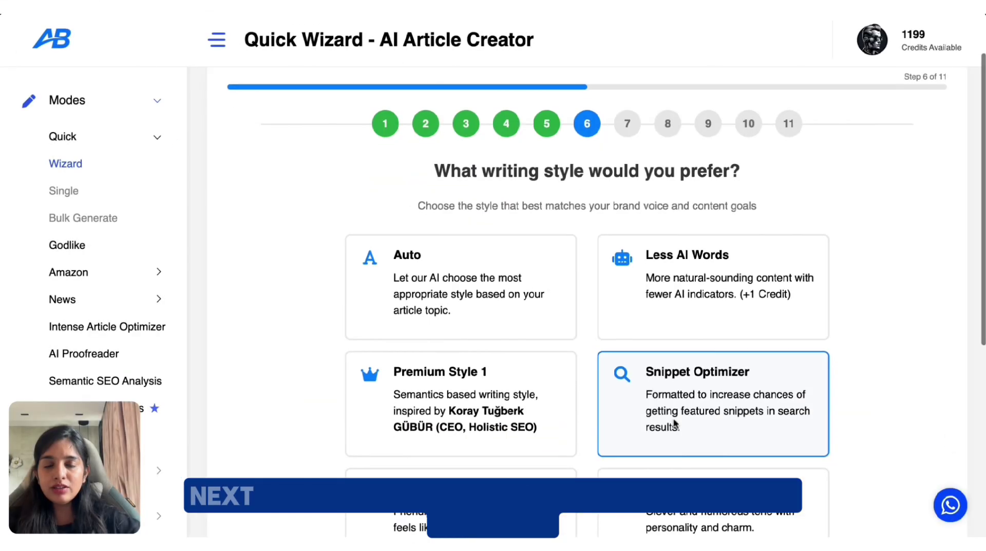
# - Review the available writing styles and continue to the enhanced features with the Professional style selected
pyautogui.scroll(-1, 675, 424)
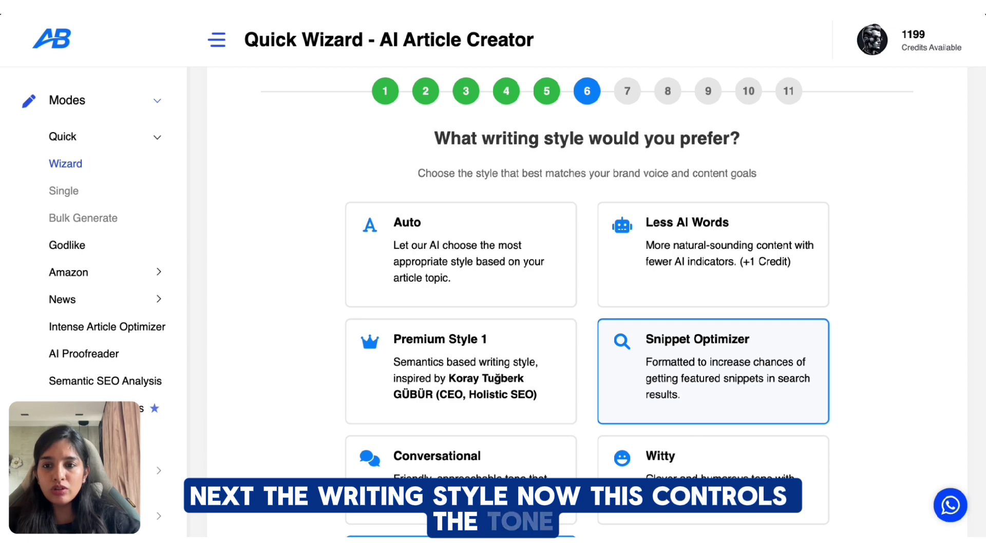
pyautogui.click(524, 300)
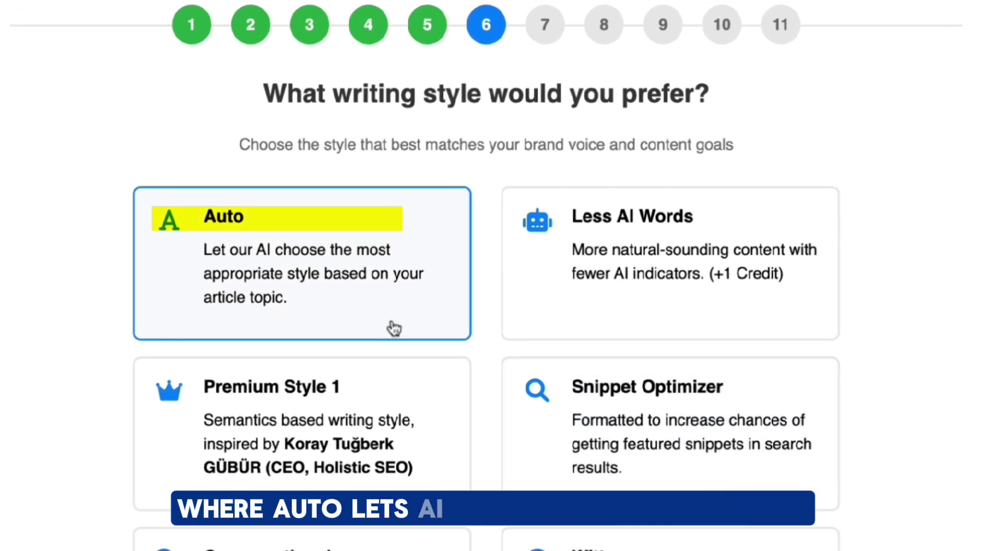
pyautogui.click(572, 333)
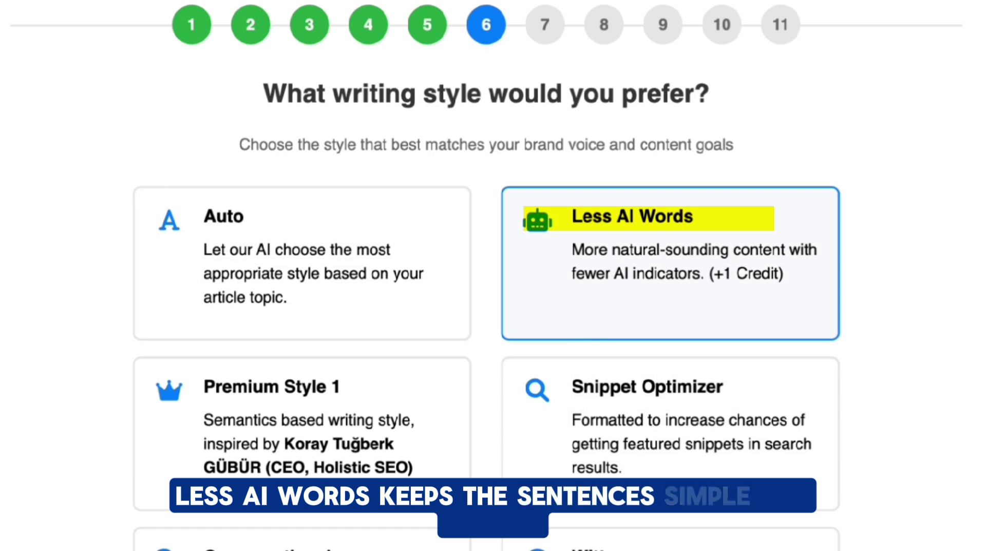
pyautogui.scroll(-1, 355, 501)
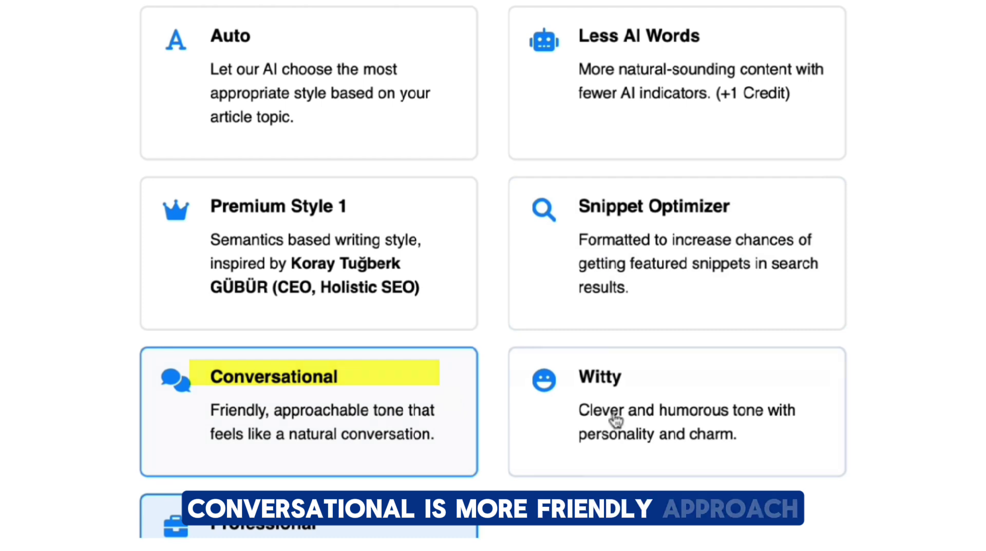
pyautogui.scroll(-2, 688, 436)
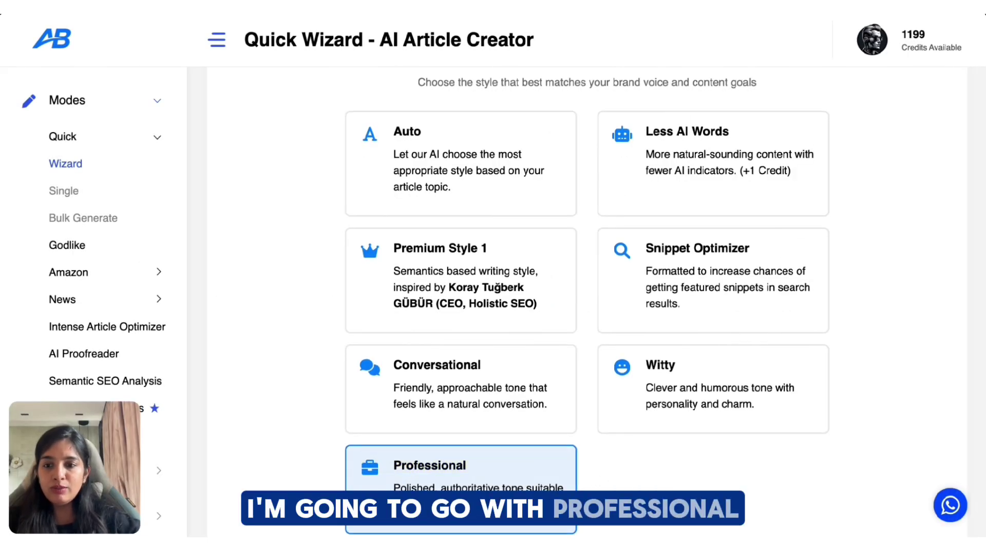
pyautogui.scroll(-6, 593, 478)
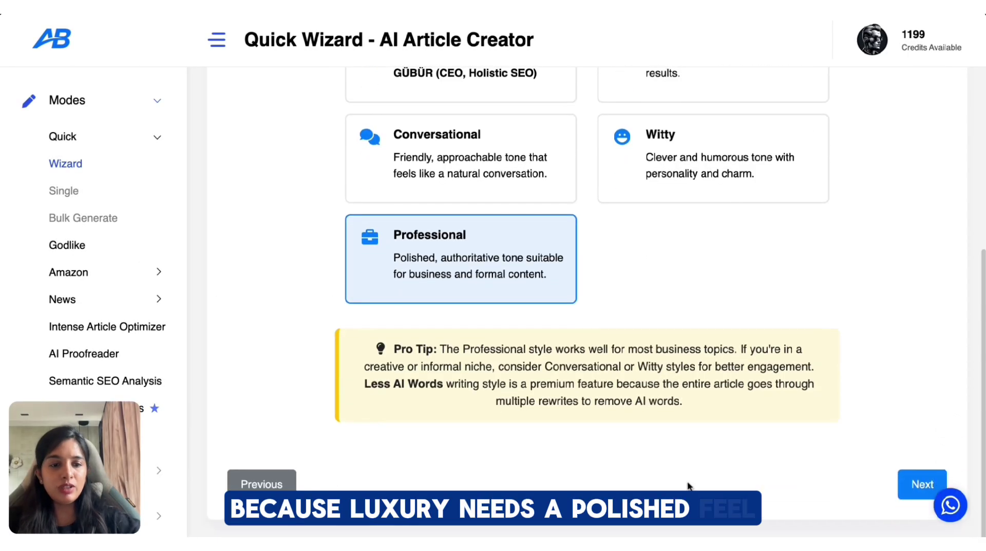
pyautogui.click(921, 485)
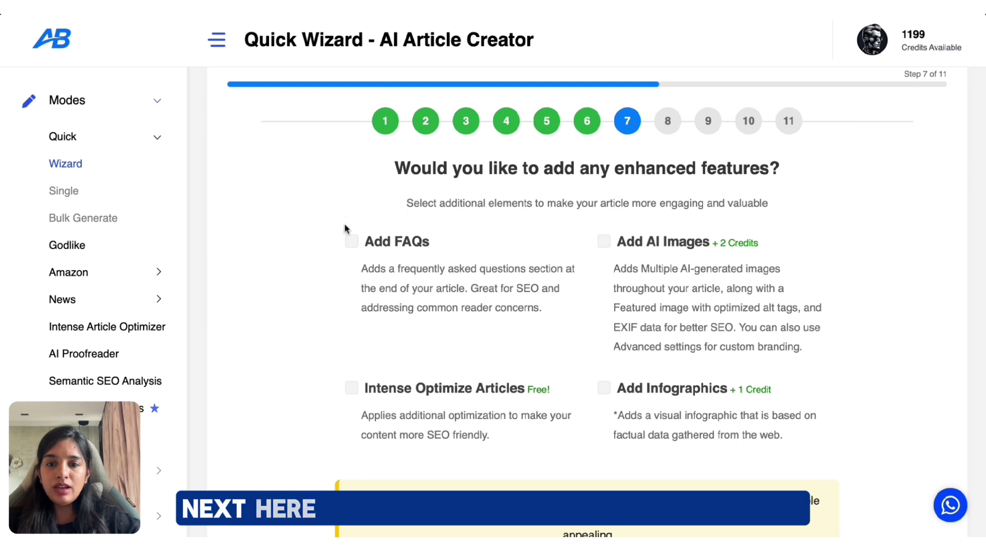
# - Enable FAQs, Intense Optimize Articles, AI Images and Infographics as enhanced features for the article
pyautogui.click(352, 240)
pyautogui.click(352, 388)
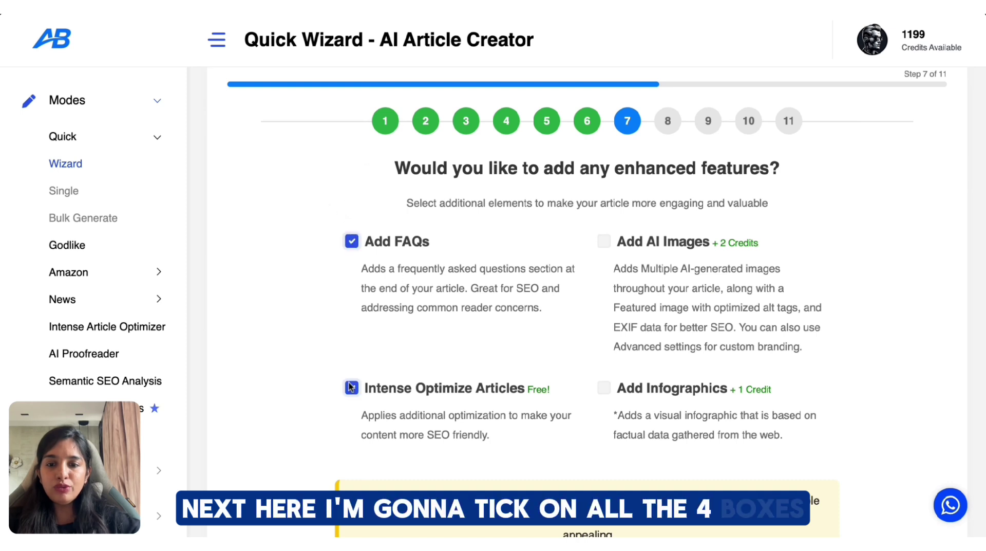
pyautogui.click(604, 241)
pyautogui.click(604, 388)
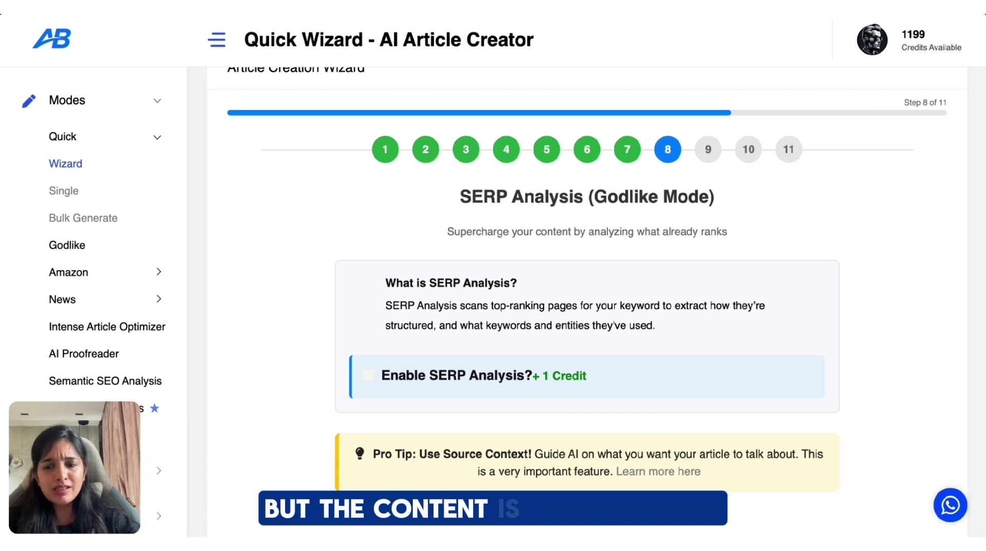
# - Enable SERP Analysis, review its source context and location settings, and turn on Outline From Competition
pyautogui.click(385, 377)
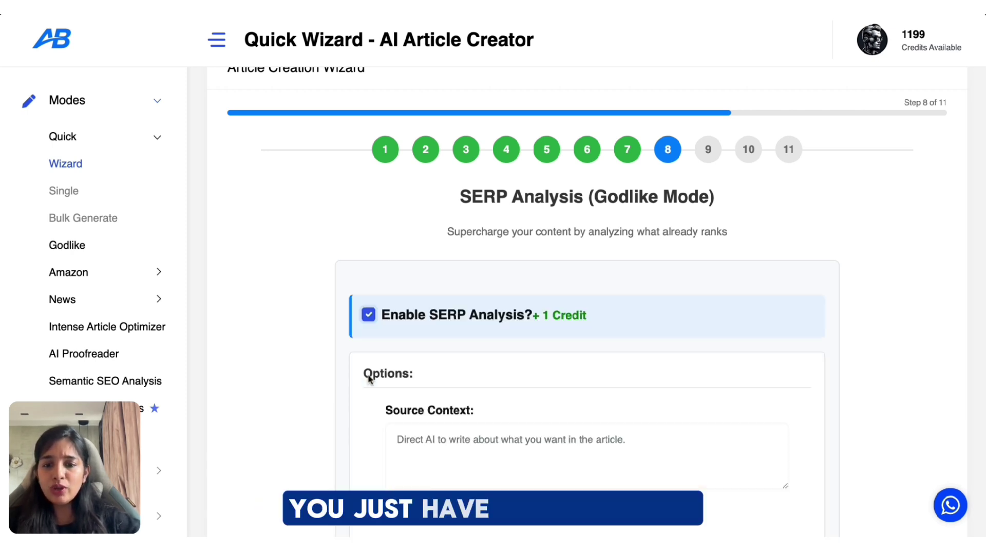
pyautogui.scroll(-1, 581, 414)
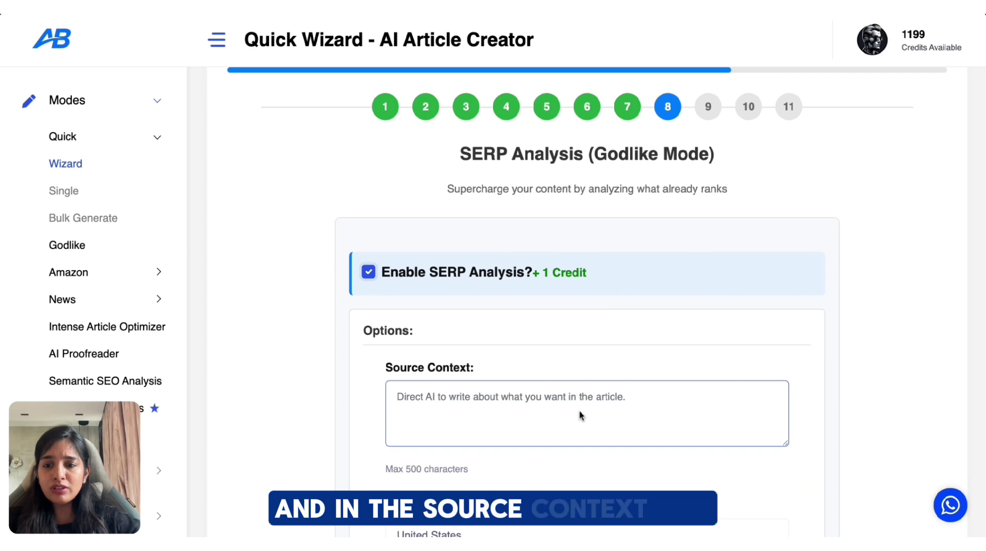
pyautogui.click(579, 409)
pyautogui.scroll(-1, 579, 408)
pyautogui.scroll(-4, 587, 317)
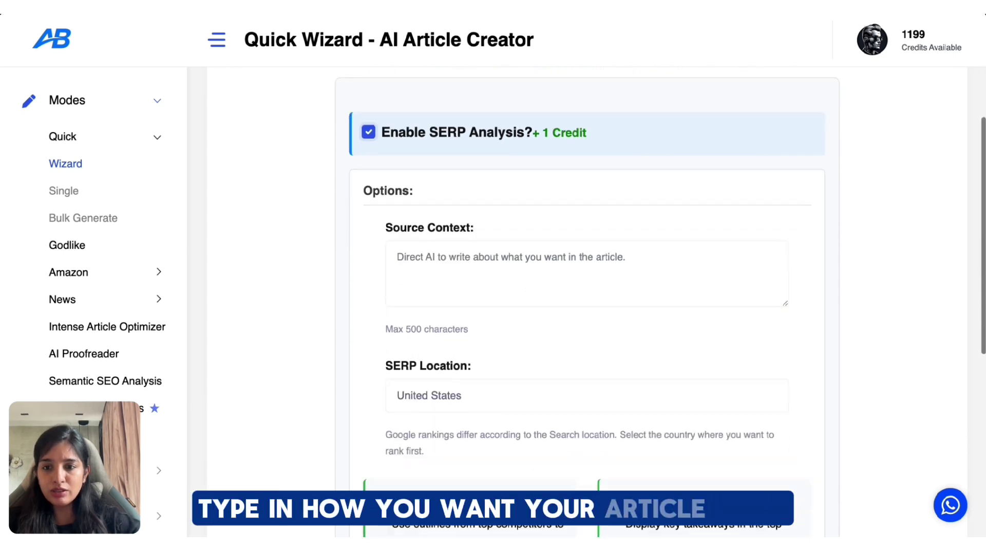
pyautogui.click(579, 338)
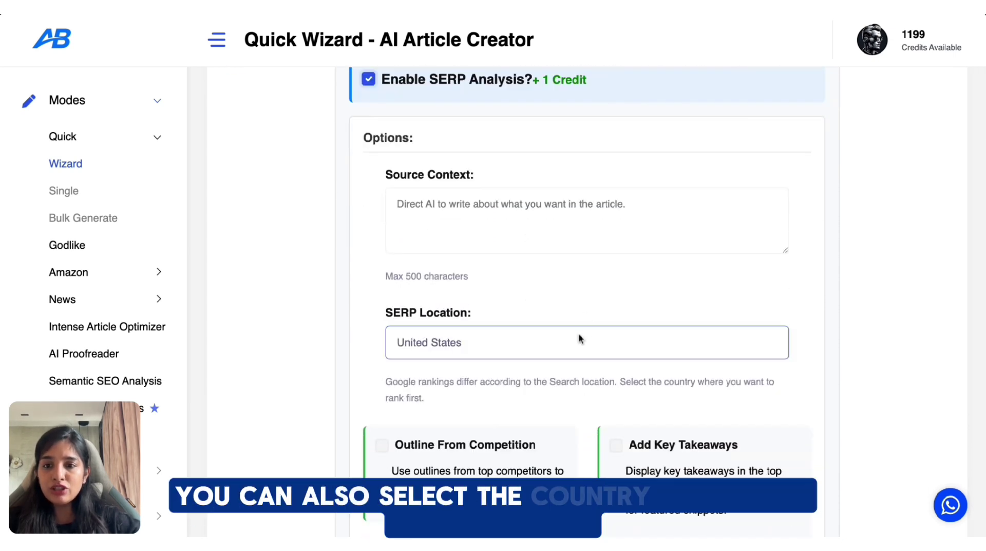
pyautogui.scroll(-2, 556, 404)
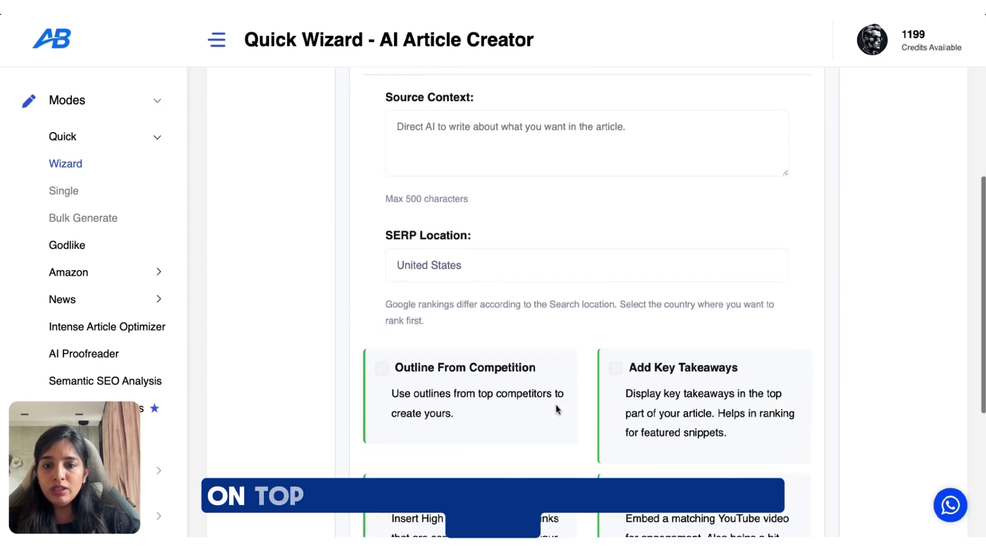
pyautogui.click(380, 369)
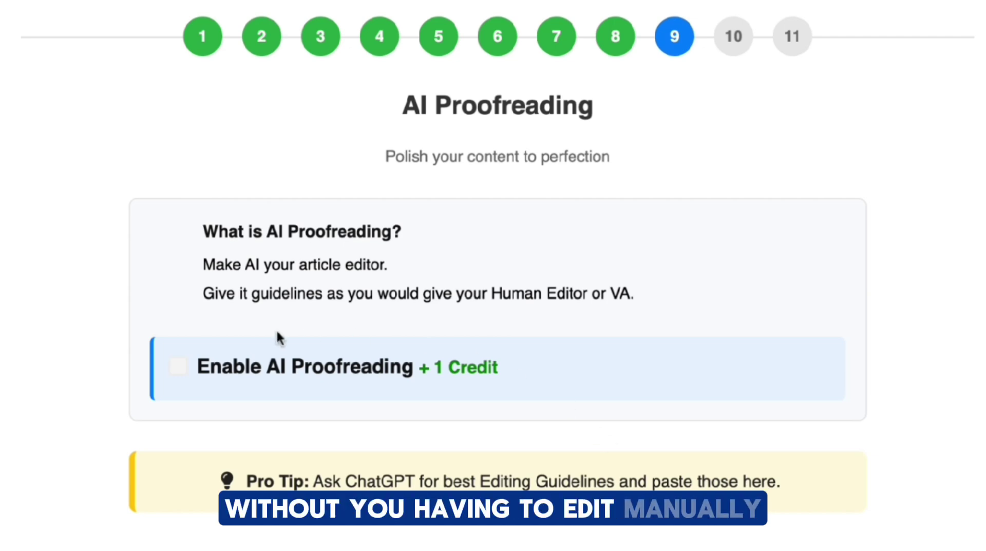
# - Enable AI Proofreading and Internal Linking for the article
pyautogui.click(179, 368)
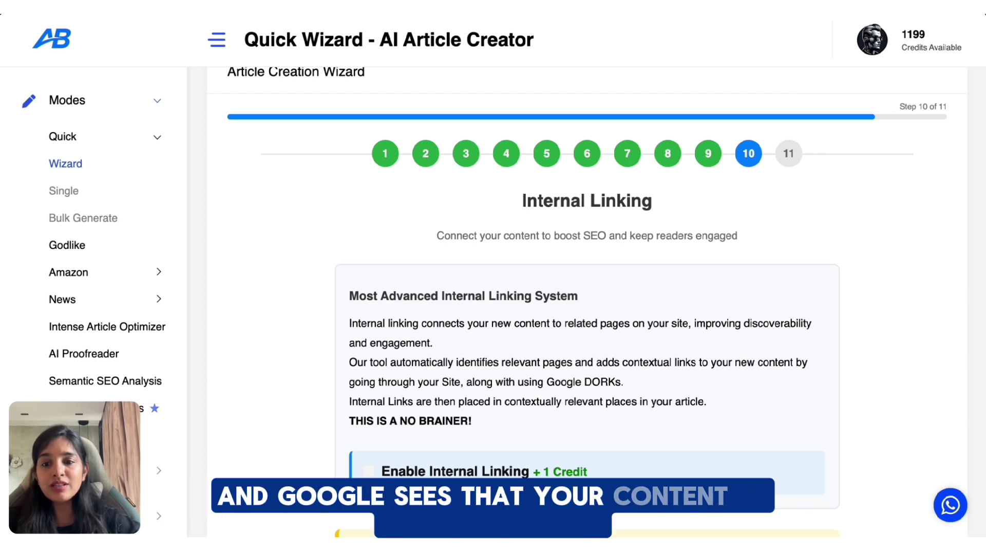
pyautogui.click(368, 473)
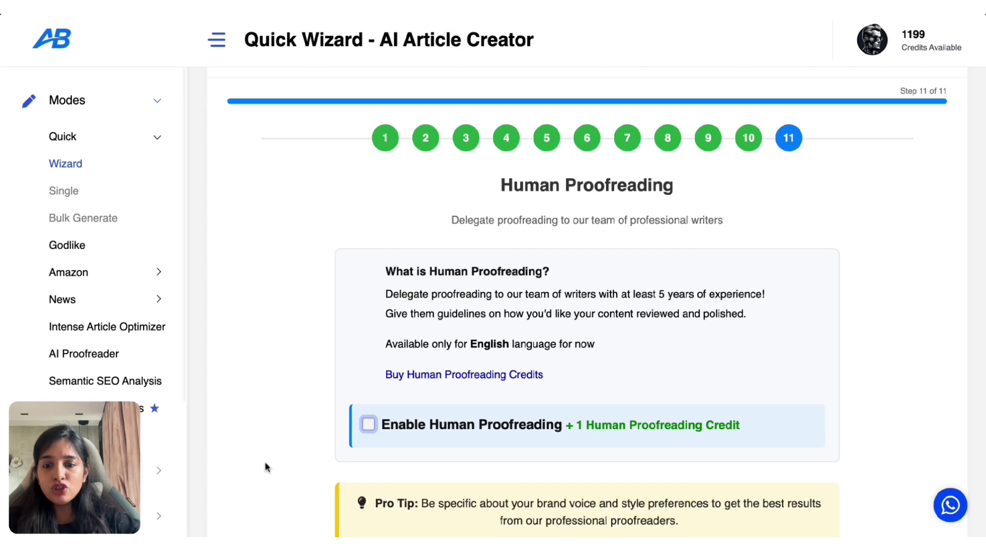
pyautogui.click(369, 425)
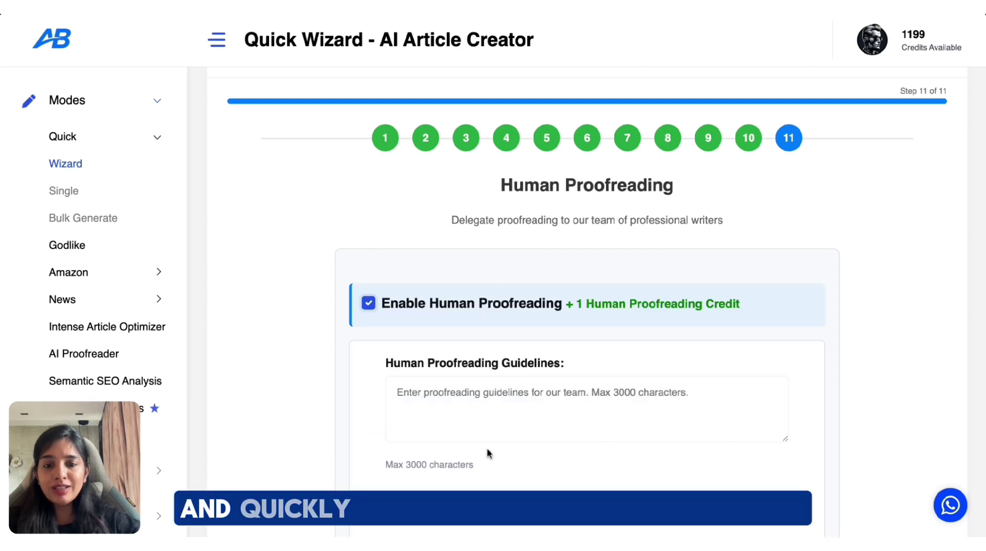
pyautogui.click(552, 423)
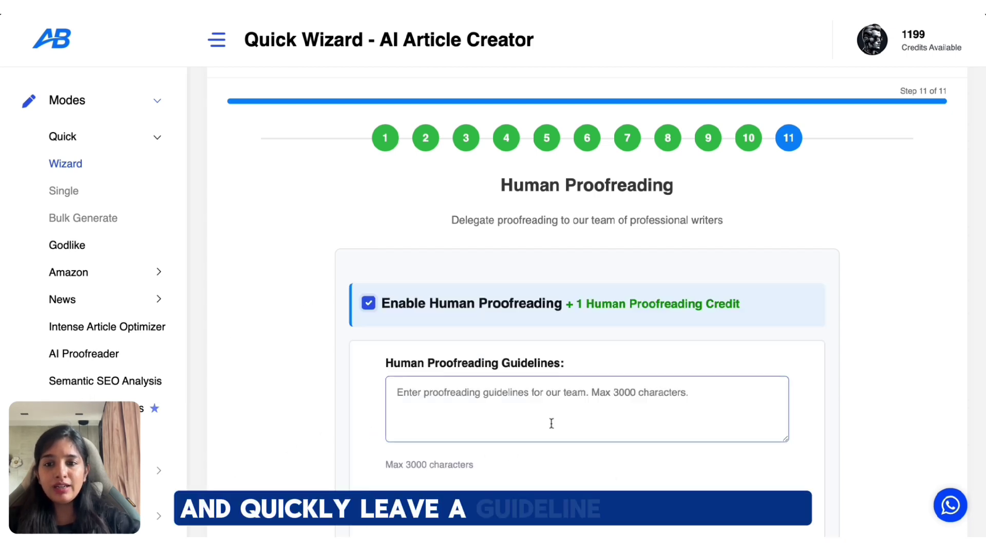
pyautogui.click(368, 304)
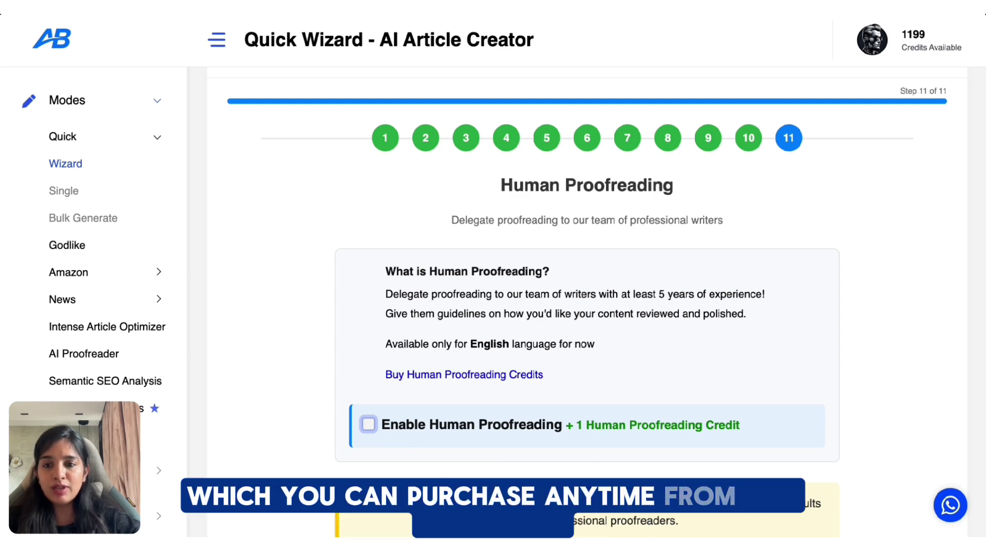
# - Generate the article without human proofreading and look through its featured image, introduction, key takeaways and tourism infographic
pyautogui.scroll(-3, 877, 488)
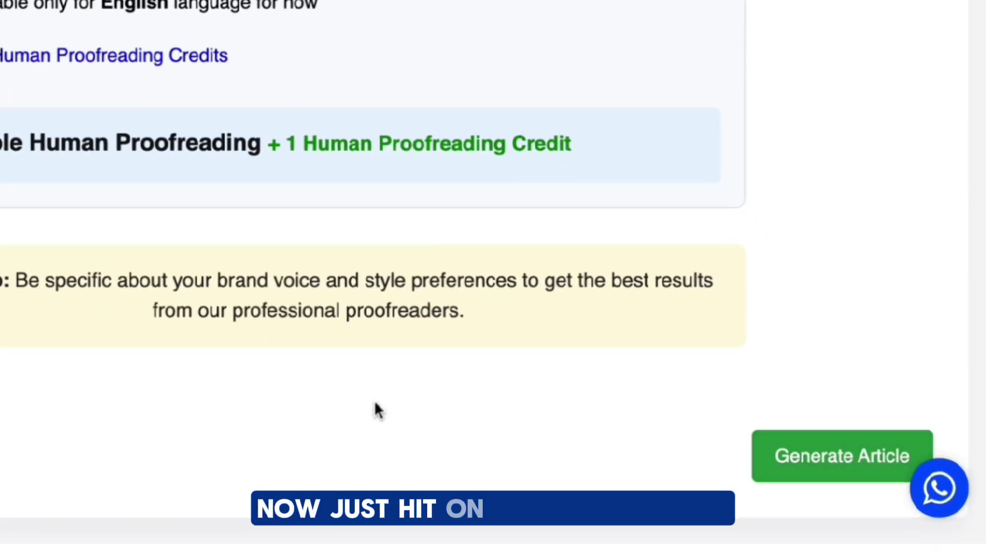
pyautogui.click(843, 456)
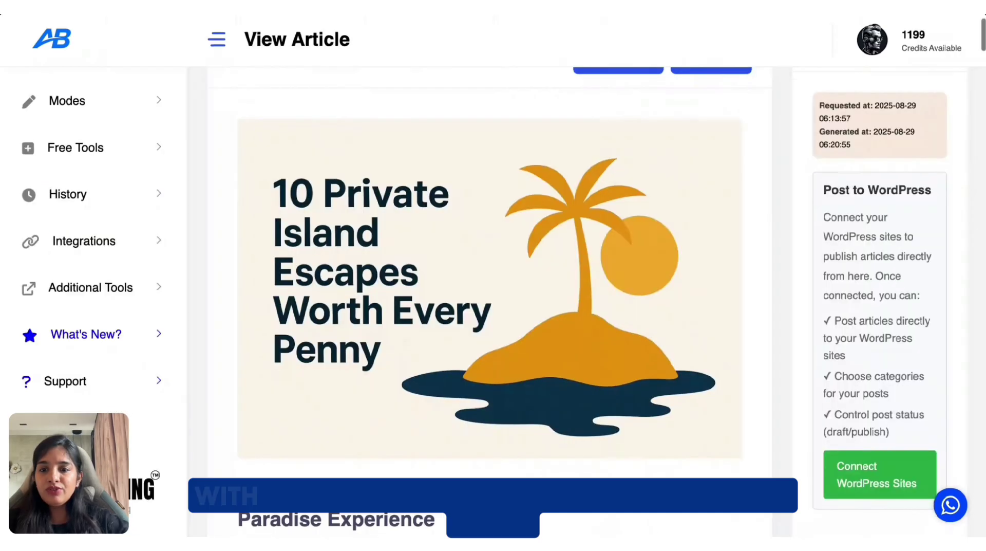
pyautogui.scroll(-5, 493, 308)
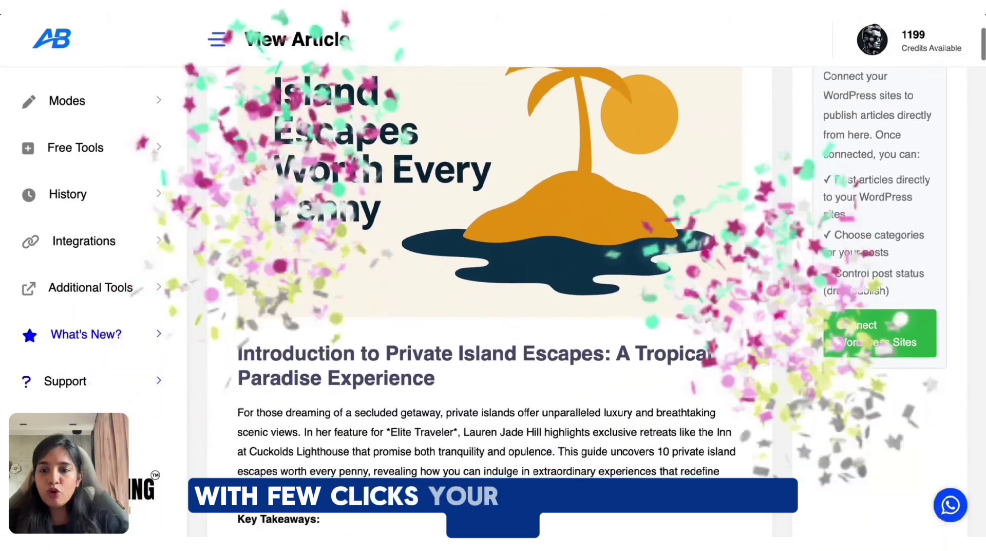
pyautogui.scroll(-10, 493, 308)
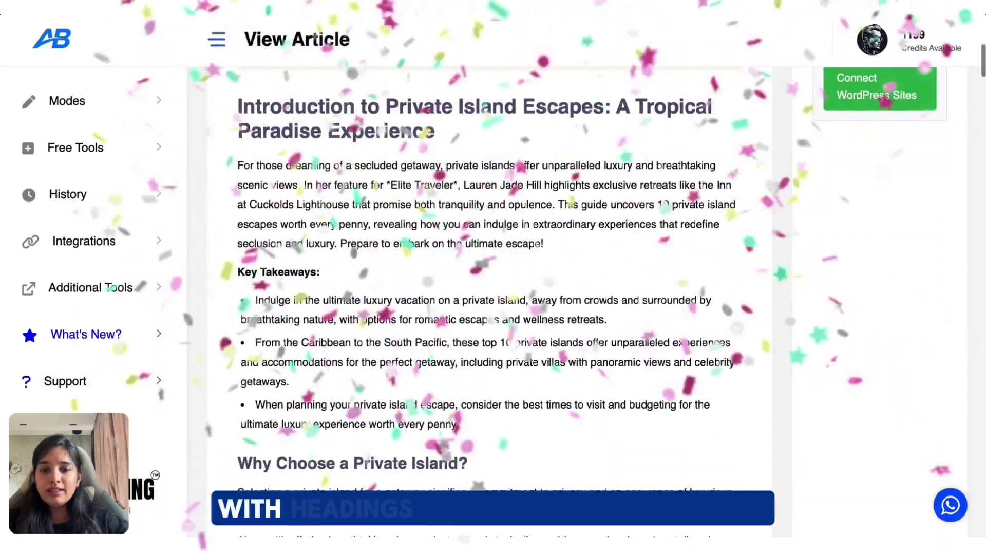
pyautogui.scroll(-15, 494, 309)
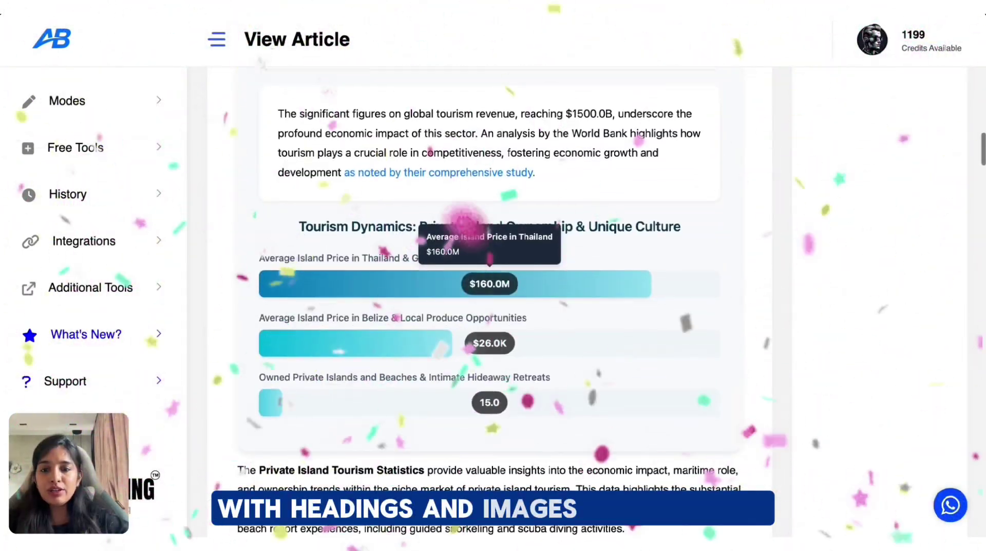
pyautogui.scroll(-3, 490, 298)
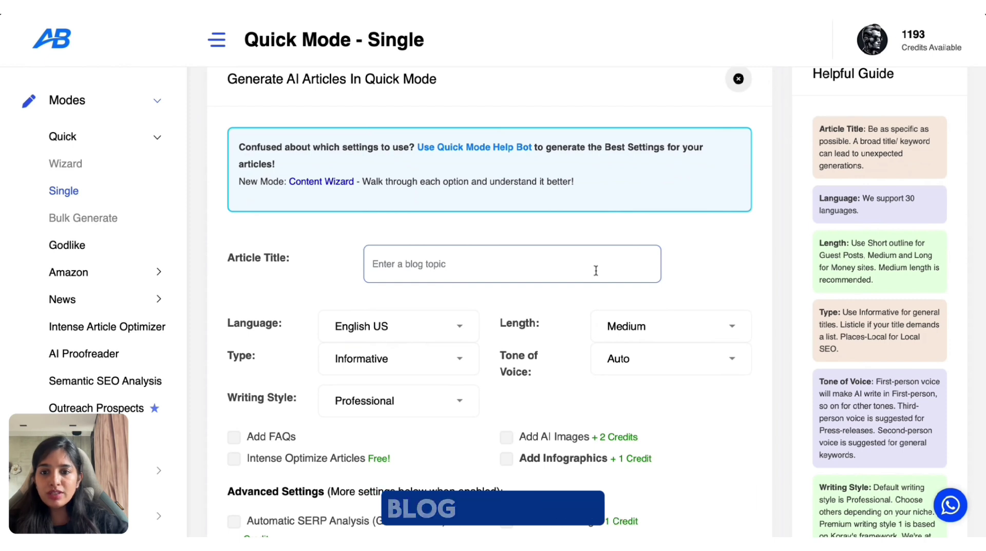
# - Review the Quick Mode settings for a single article and open the Bulk Generate mode
pyautogui.scroll(-1, 596, 270)
pyautogui.scroll(-1, 558, 476)
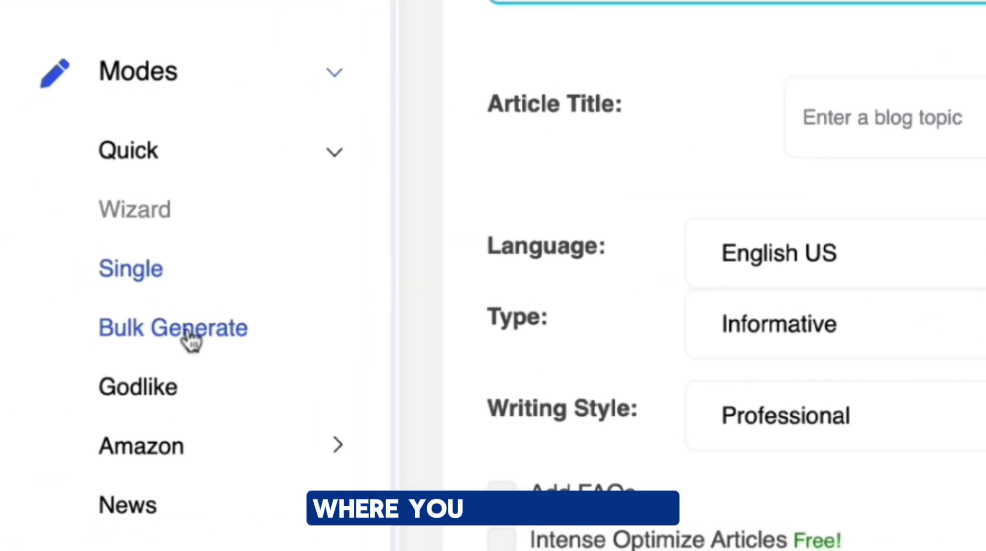
pyautogui.click(190, 331)
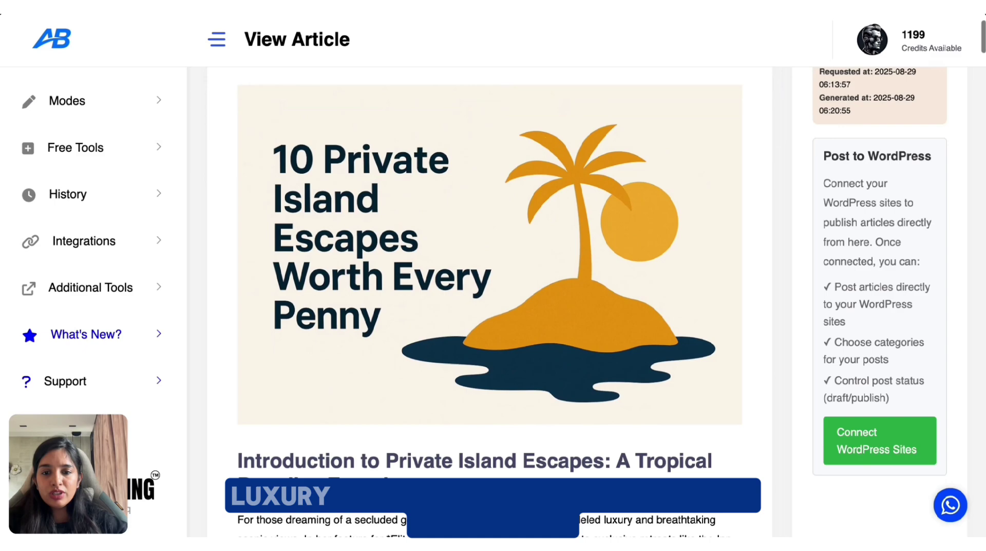
# - Read the generated private island article from its featured image through the "Why Choose a Private Island?" section
pyautogui.scroll(-5, 488, 308)
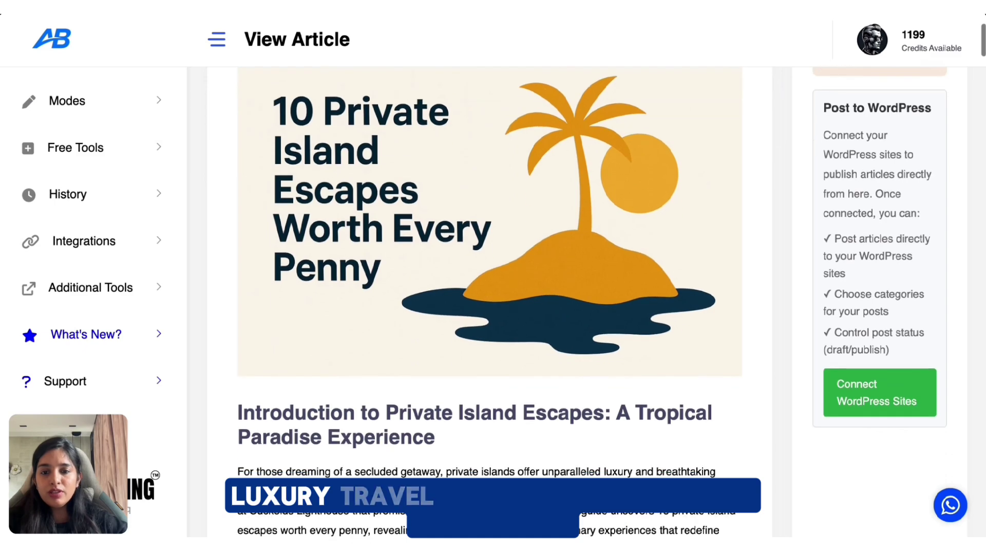
pyautogui.scroll(-5, 488, 308)
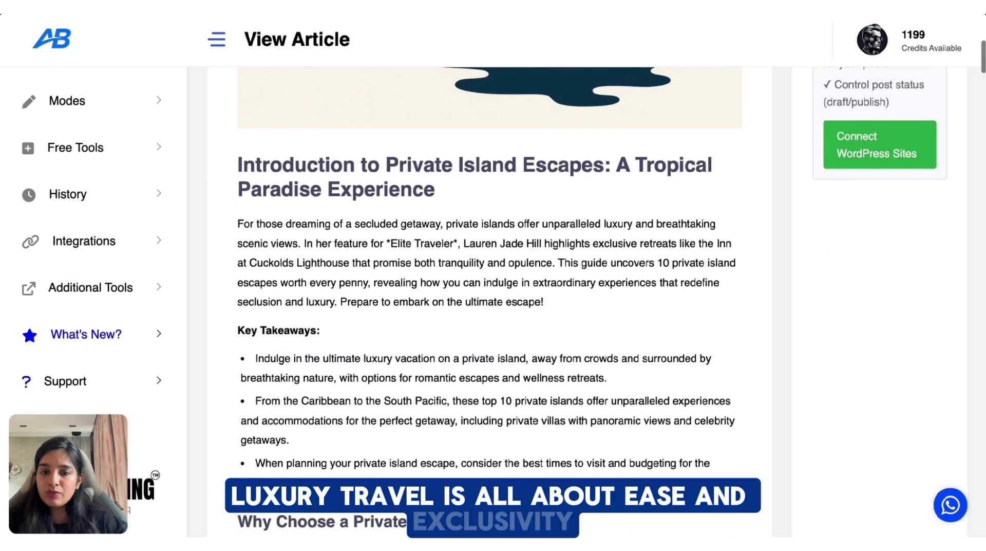
pyautogui.scroll(-7, 488, 309)
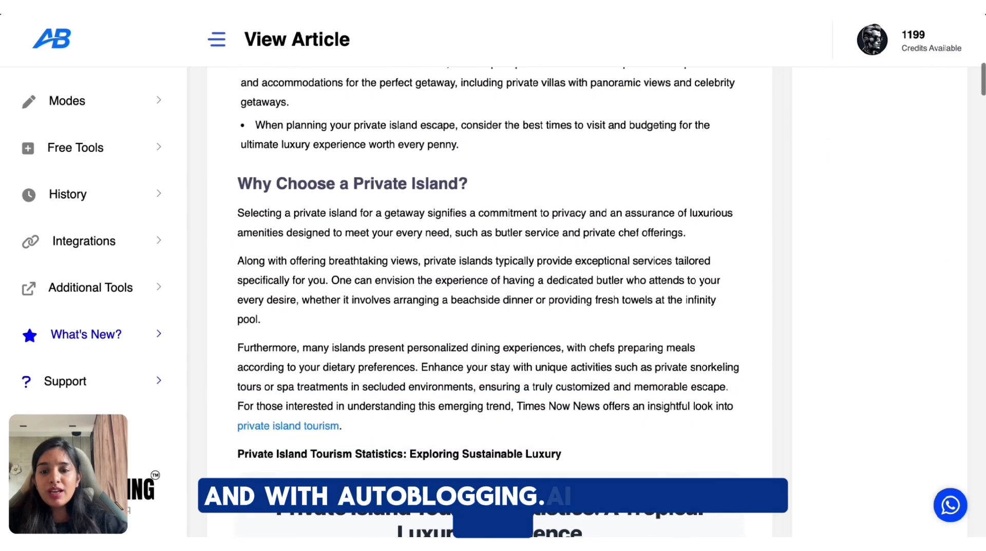
# - Read the generated article from the private island tourism statistics infographic through to the start of the "Top 10 Private Islands" section
pyautogui.scroll(-7, 488, 308)
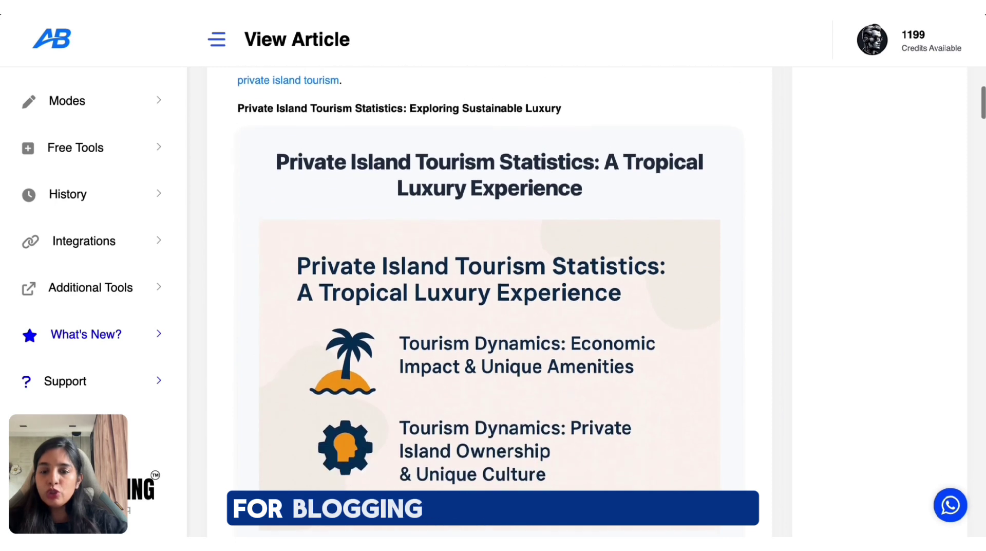
pyautogui.scroll(-5, 491, 334)
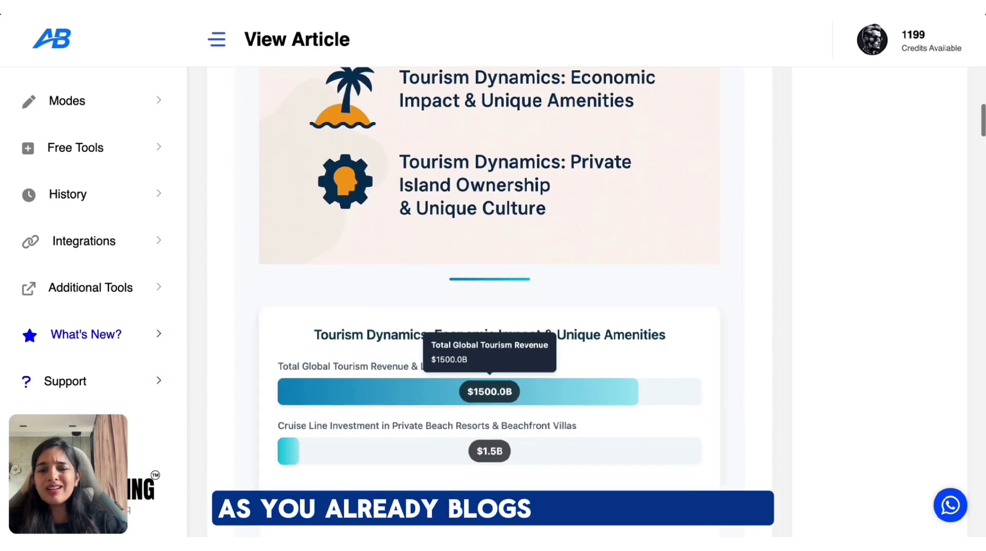
pyautogui.scroll(-6, 491, 309)
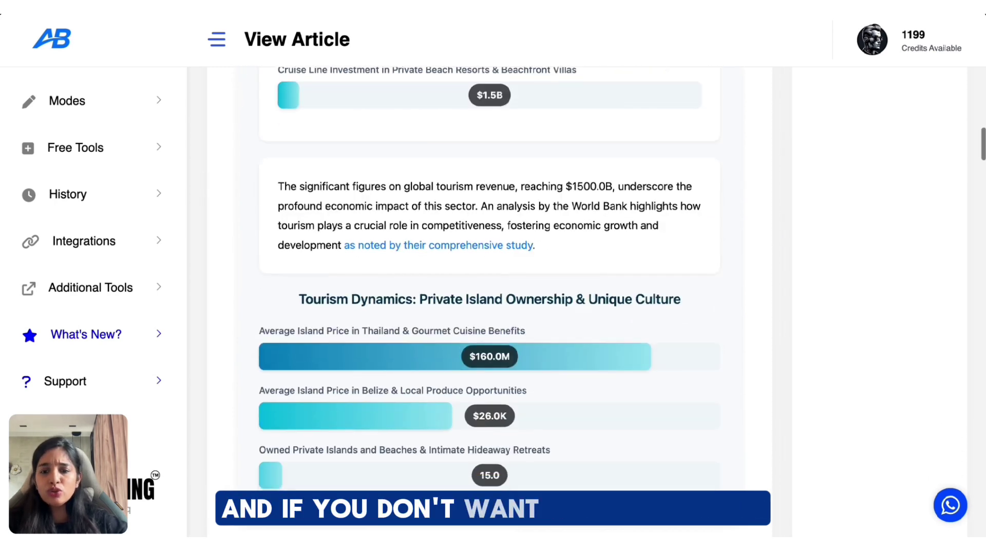
pyautogui.scroll(-2, 491, 308)
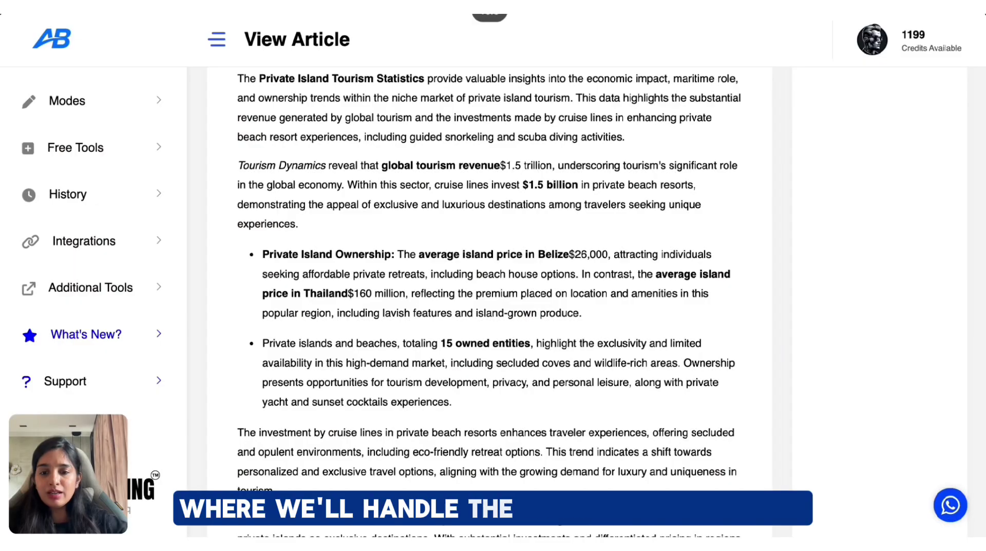
pyautogui.scroll(-1, 491, 308)
pyautogui.scroll(-4, 490, 309)
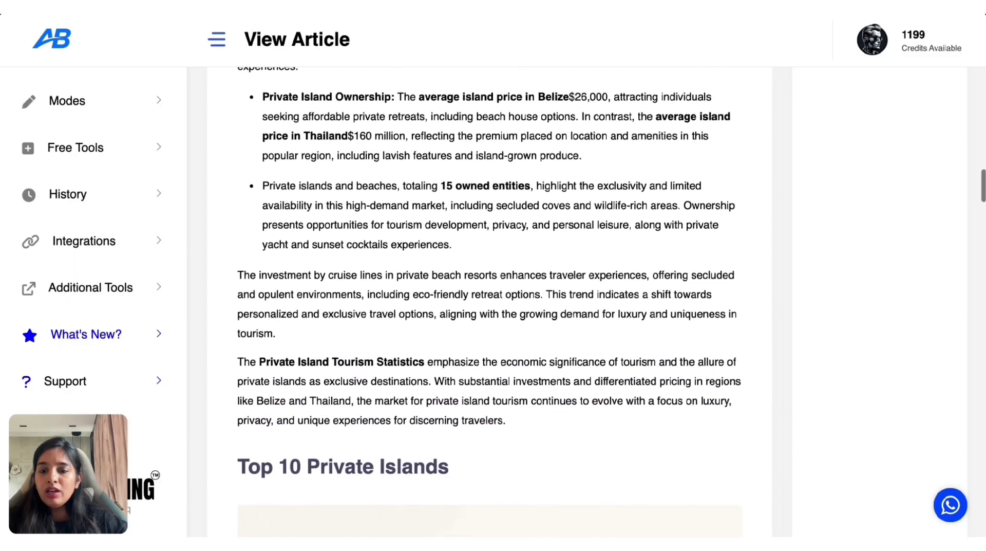
pyautogui.scroll(-3, 491, 308)
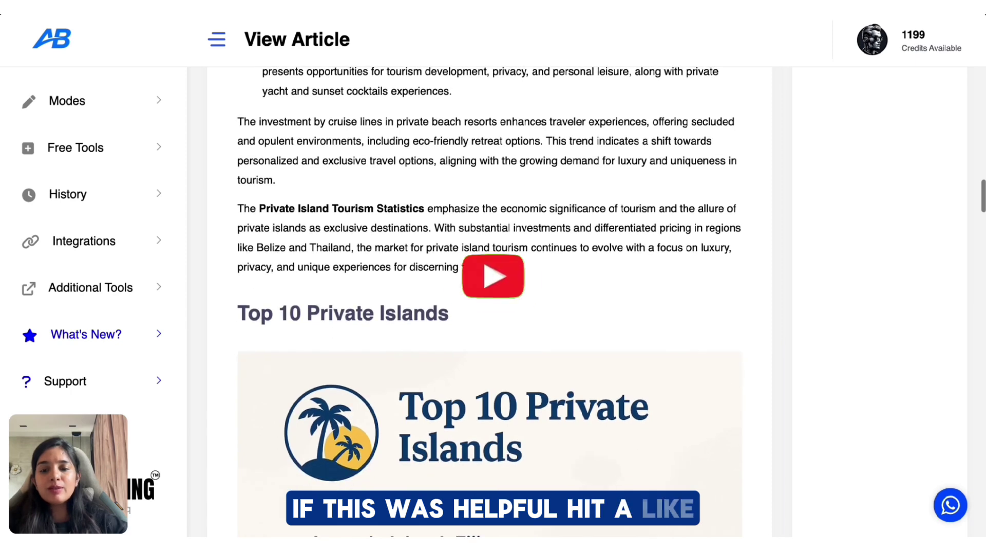